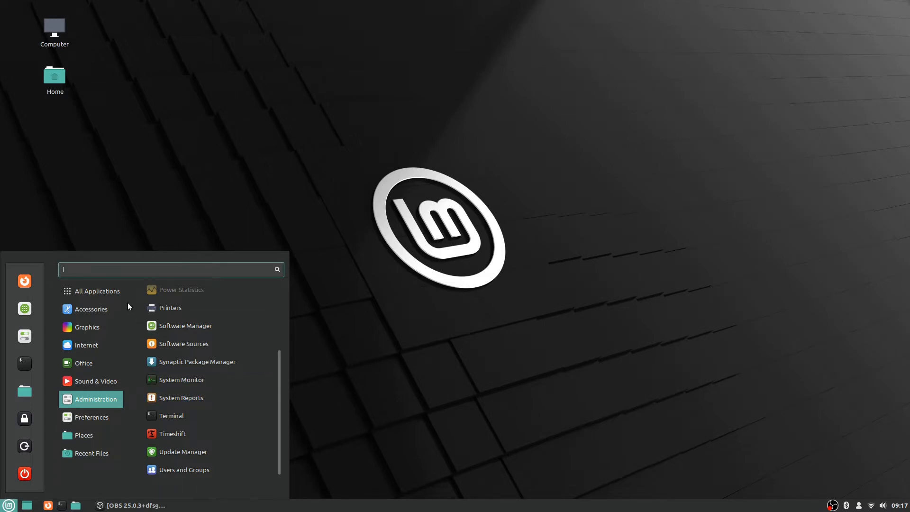
Step: Look through the complete list of installed applications in the start menu
mouse_move(115, 292)
scroll(206, 392, down, 8)
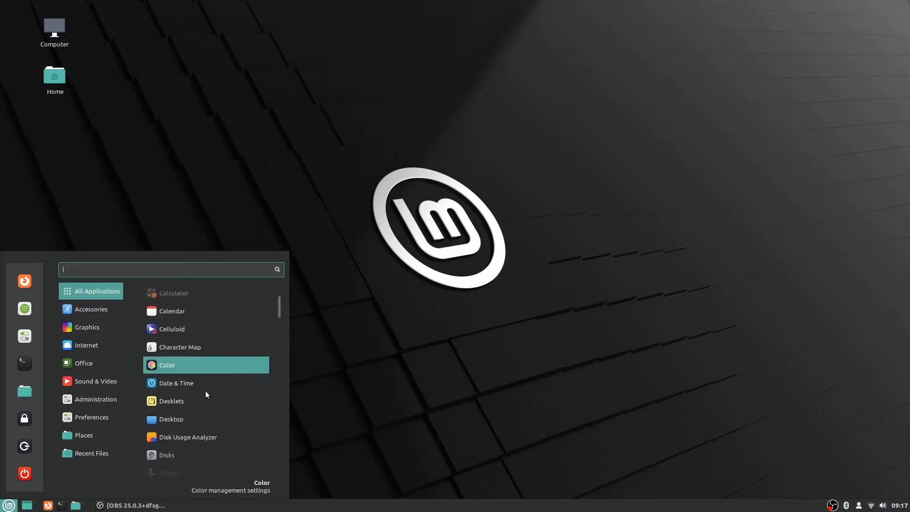
scroll(206, 391, down, 10)
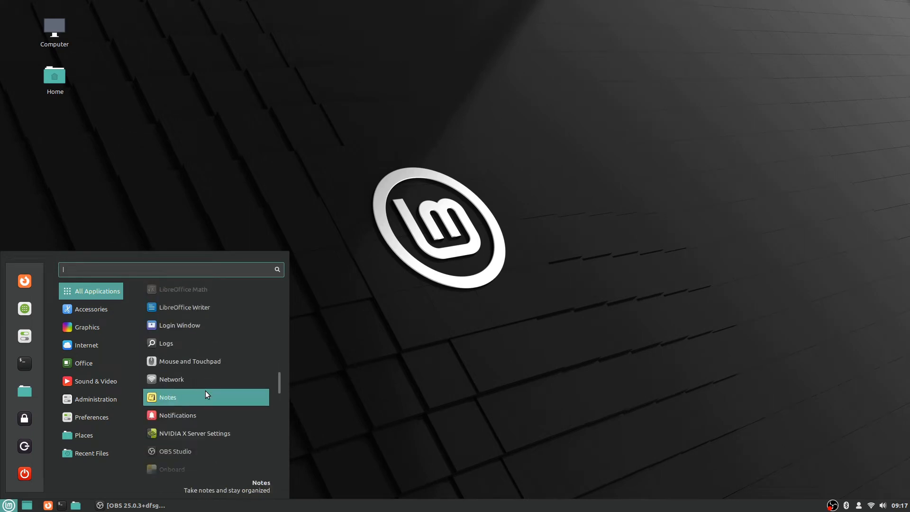
scroll(207, 393, down, 10)
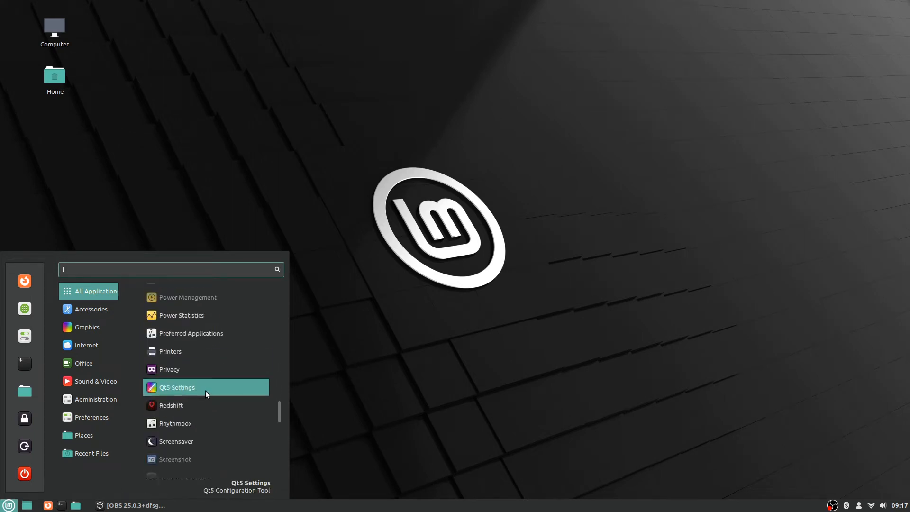
scroll(206, 394, down, 5)
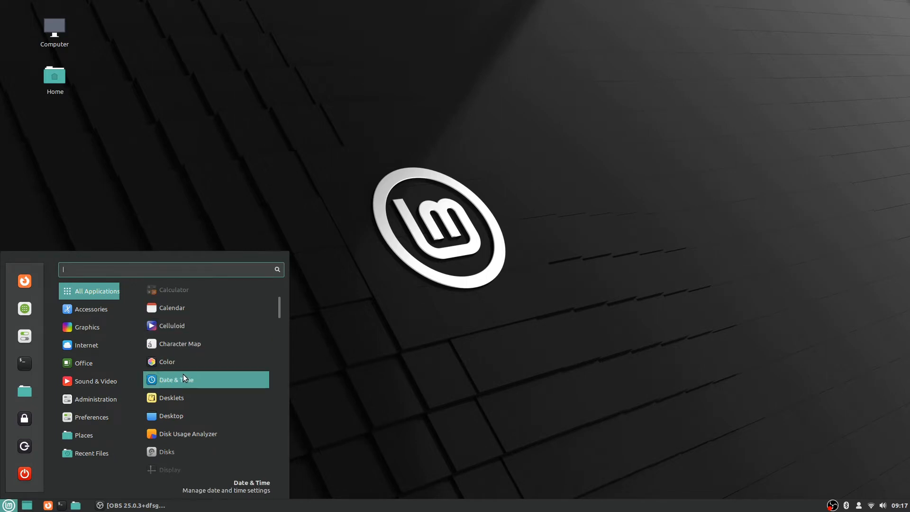
scroll(206, 397, down, 10)
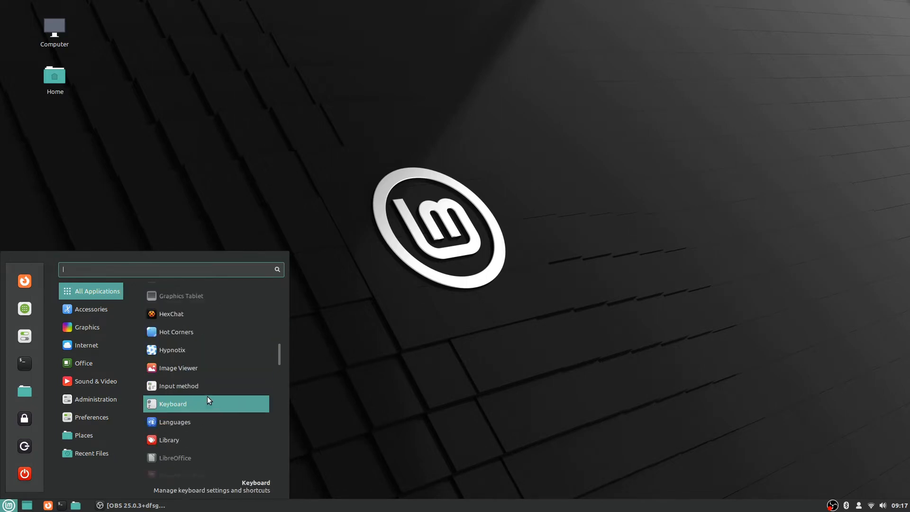
scroll(207, 396, down, 12)
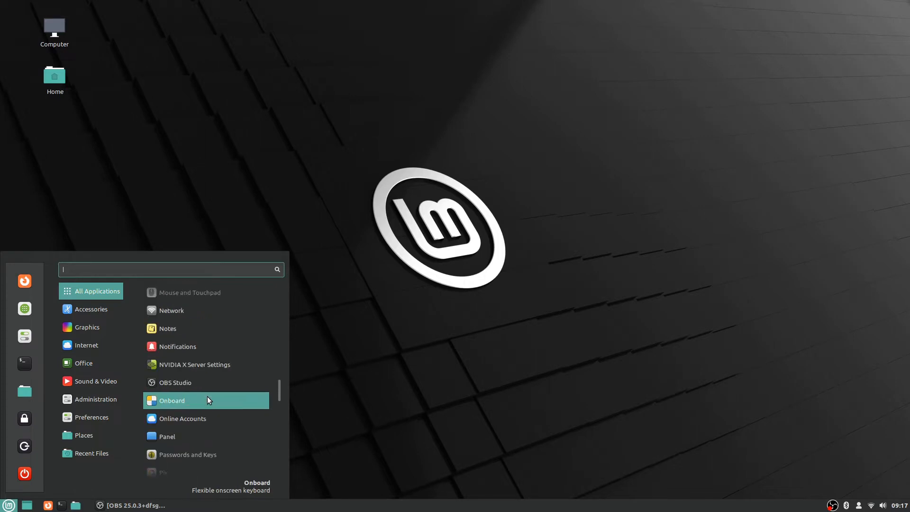
scroll(207, 396, down, 11)
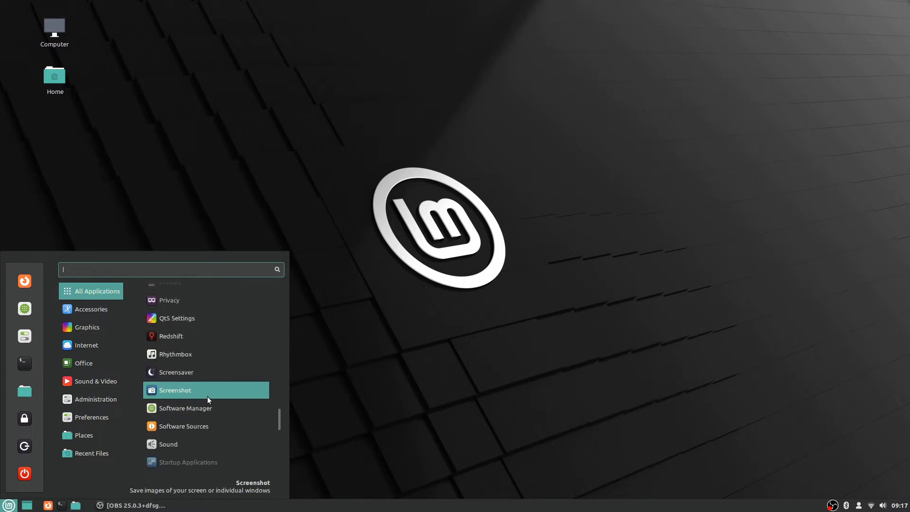
scroll(207, 396, down, 5)
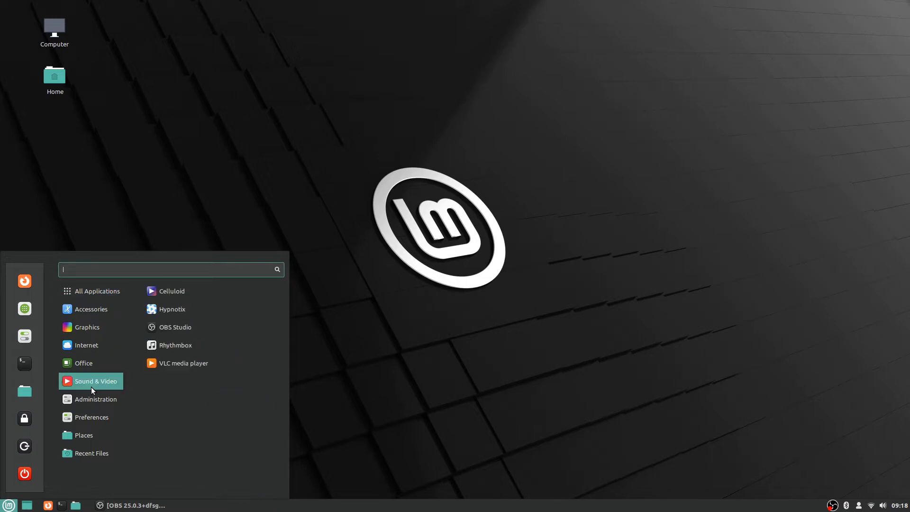
Step: Browse the Administration category of the start menu from the Backup Tool down to Users and Groups
mouse_move(87, 420)
mouse_move(96, 394)
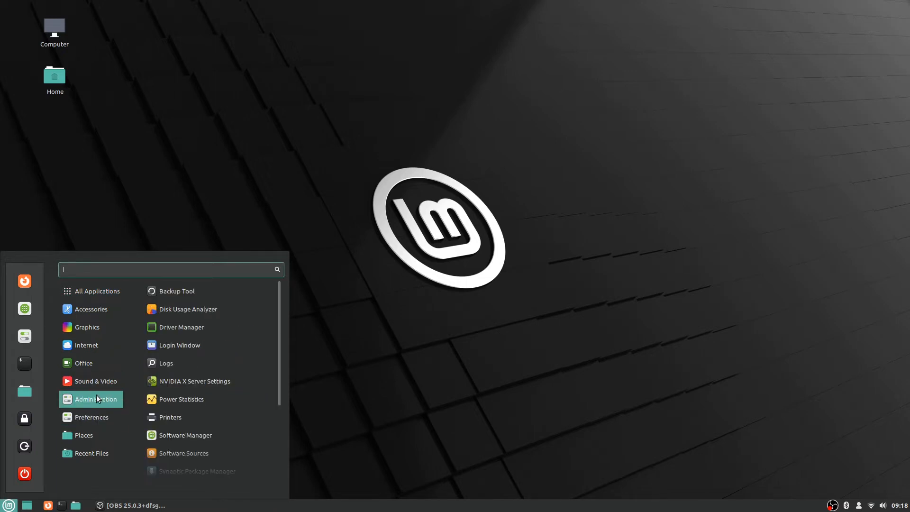
scroll(214, 396, down, 3)
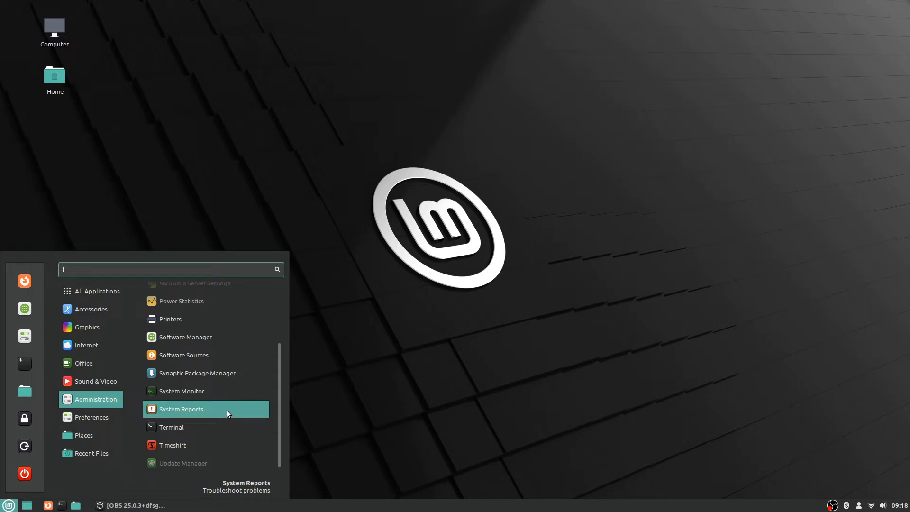
scroll(227, 410, down, 1)
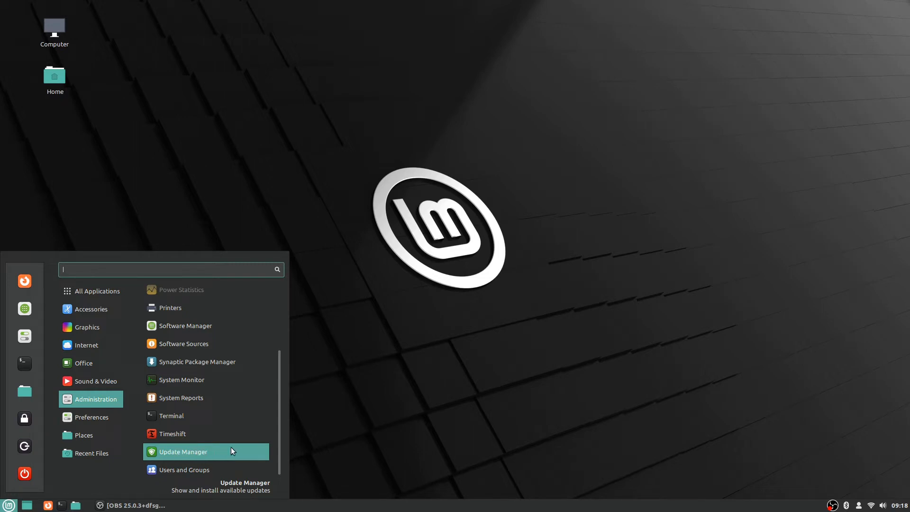
scroll(207, 394, up, 3)
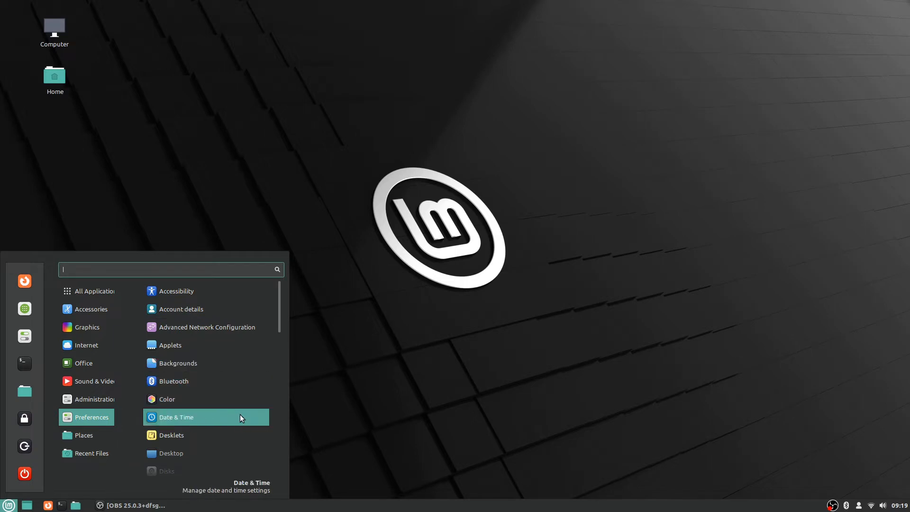
Step: Browse the Preferences category of the start menu, examining the available system settings down to Preferred Applications
scroll(242, 415, down, 3)
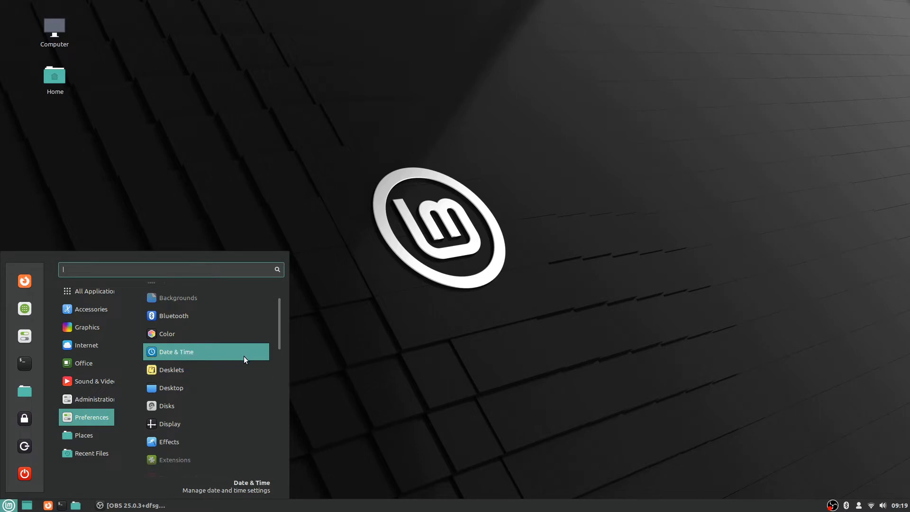
scroll(243, 373, down, 2)
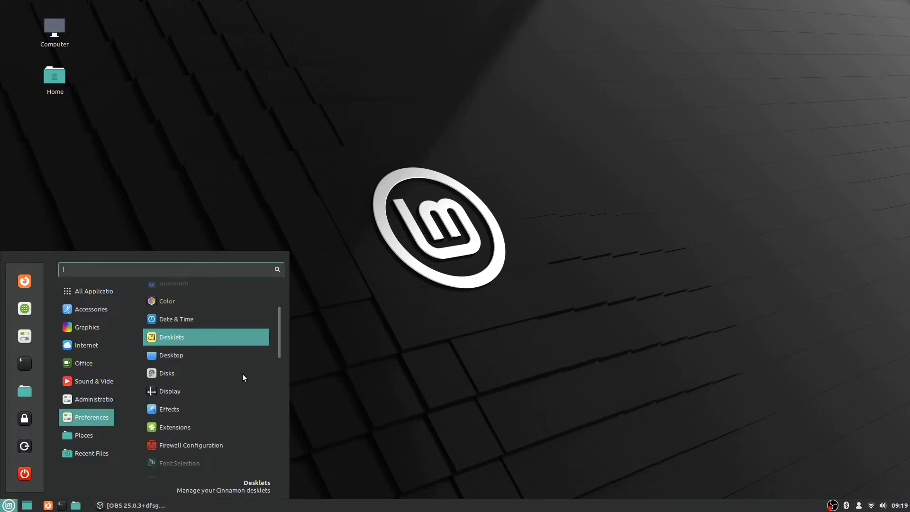
scroll(243, 374, down, 2)
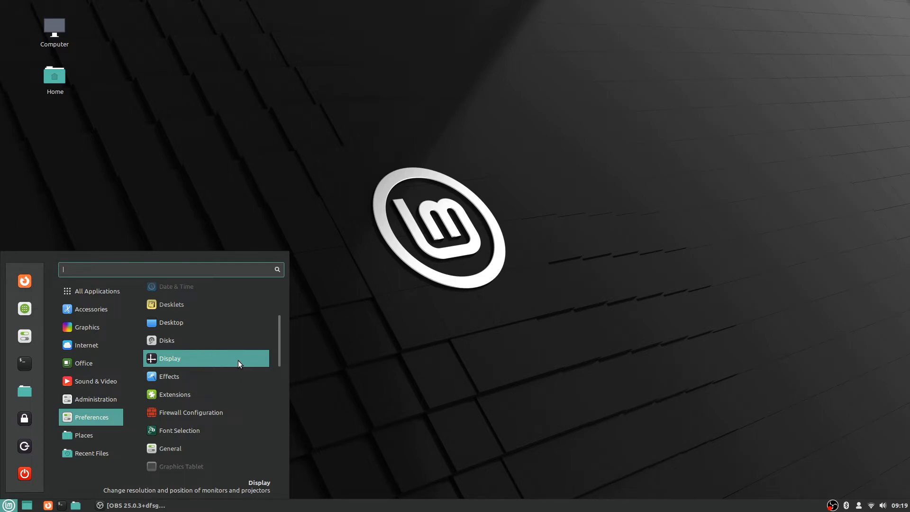
scroll(238, 360, down, 3)
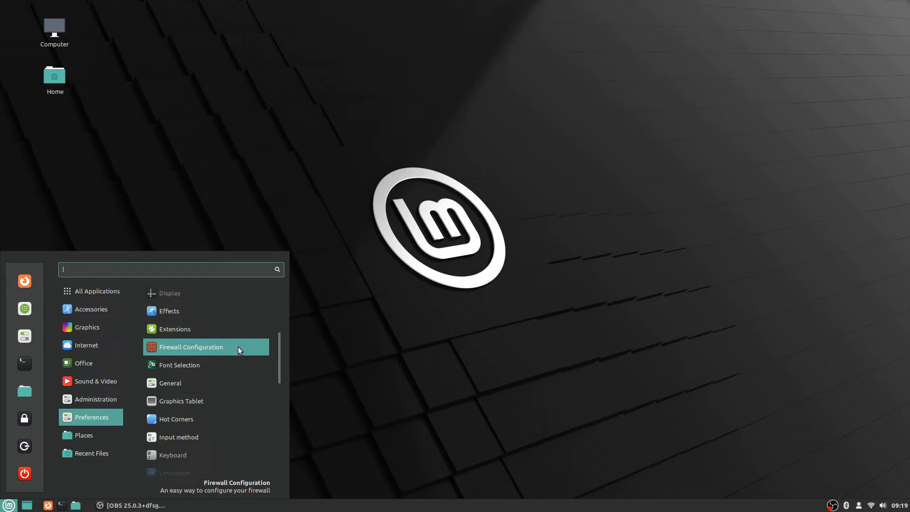
scroll(238, 351, down, 2)
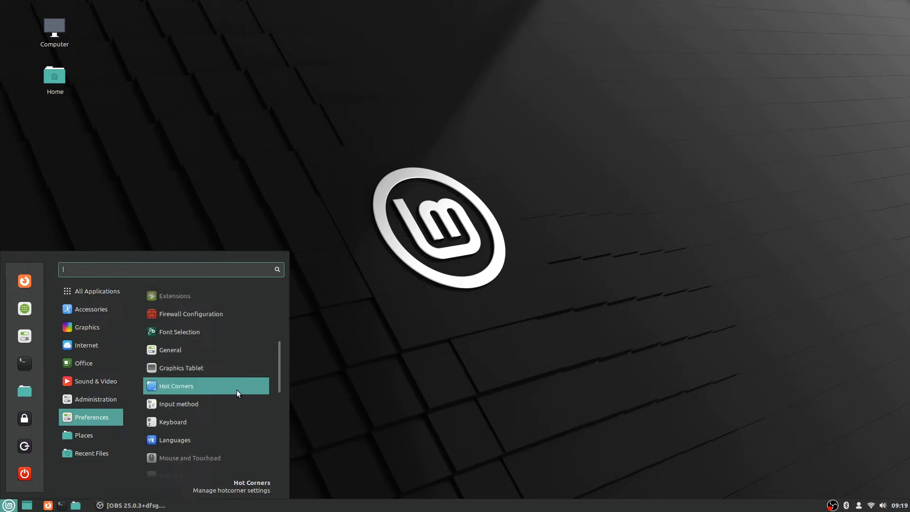
scroll(238, 389, down, 2)
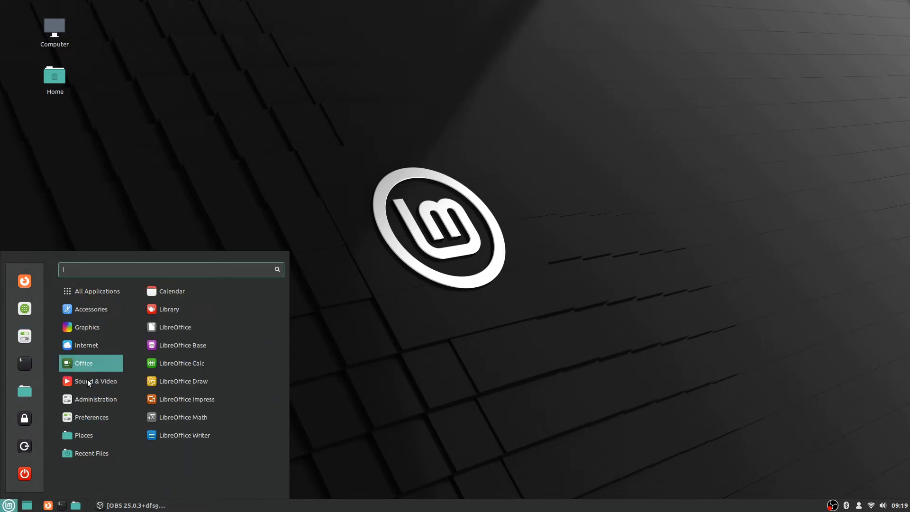
scroll(252, 386, down, 6)
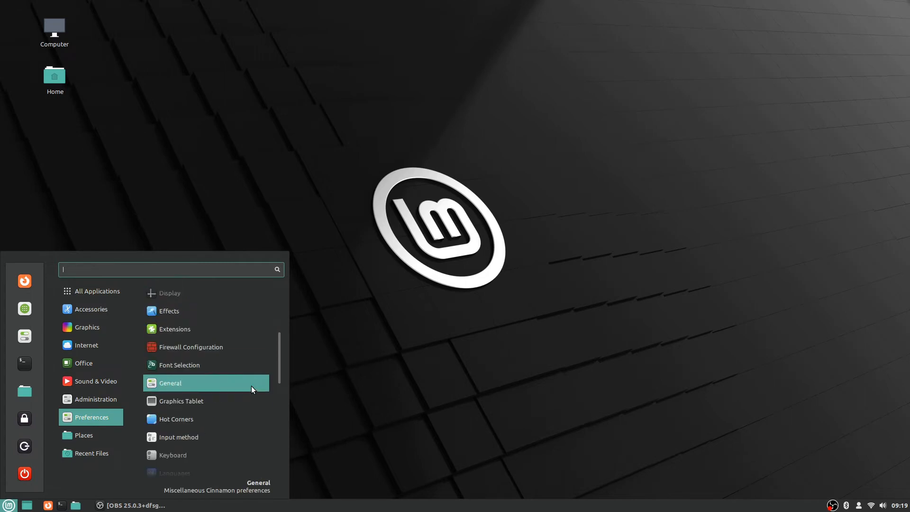
scroll(251, 387, down, 2)
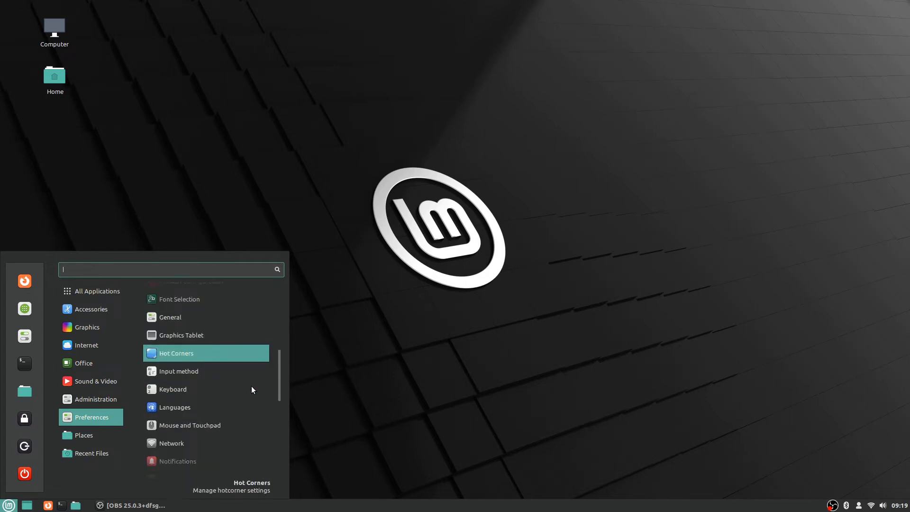
scroll(252, 388, down, 2)
scroll(251, 388, down, 2)
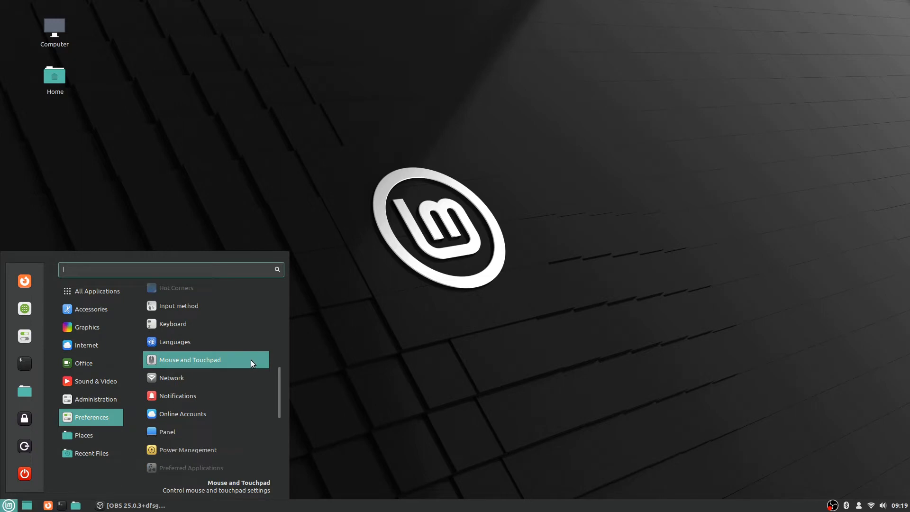
scroll(251, 360, down, 2)
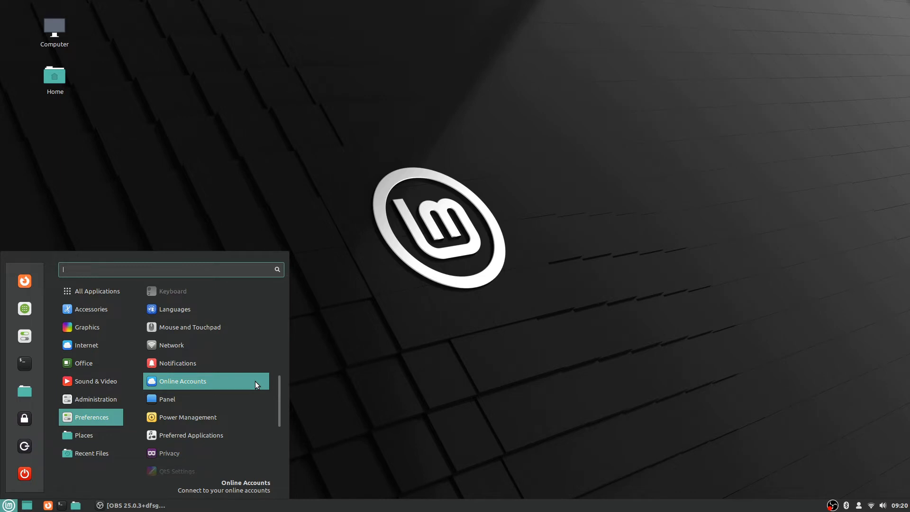
scroll(255, 381, down, 1)
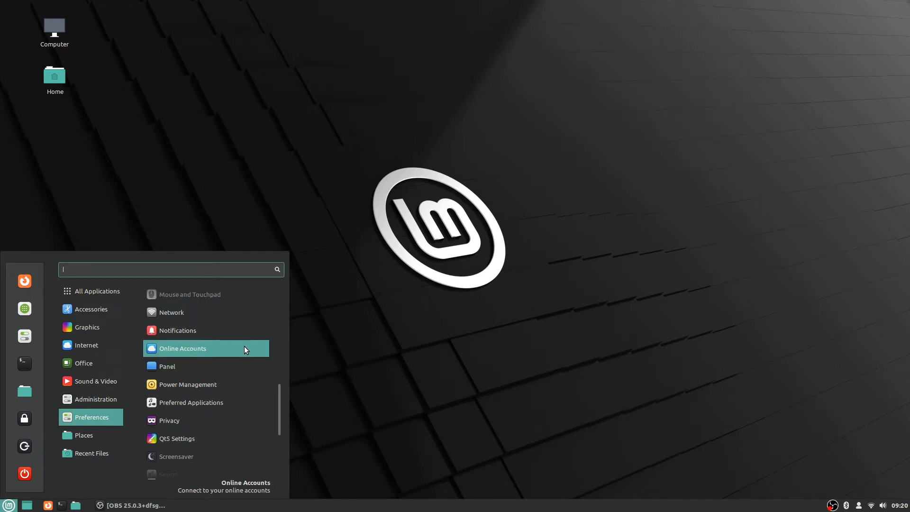
scroll(243, 346, down, 1)
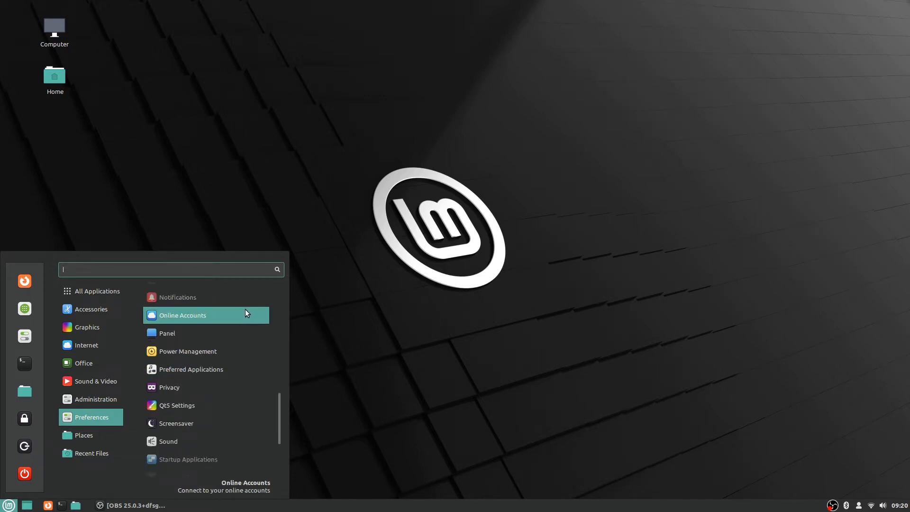
Step: Open the Preferred Applications settings and keep Firefox Web Browser as the default for Web
click(240, 370)
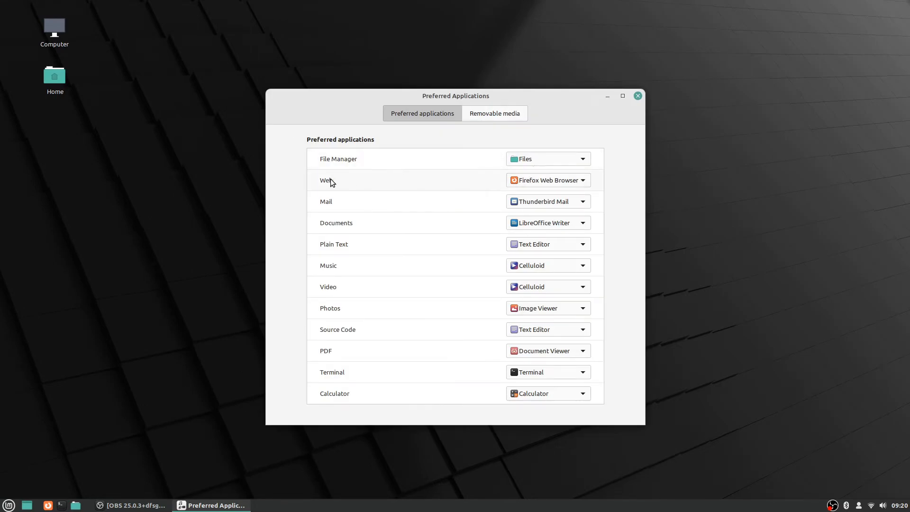
click(571, 183)
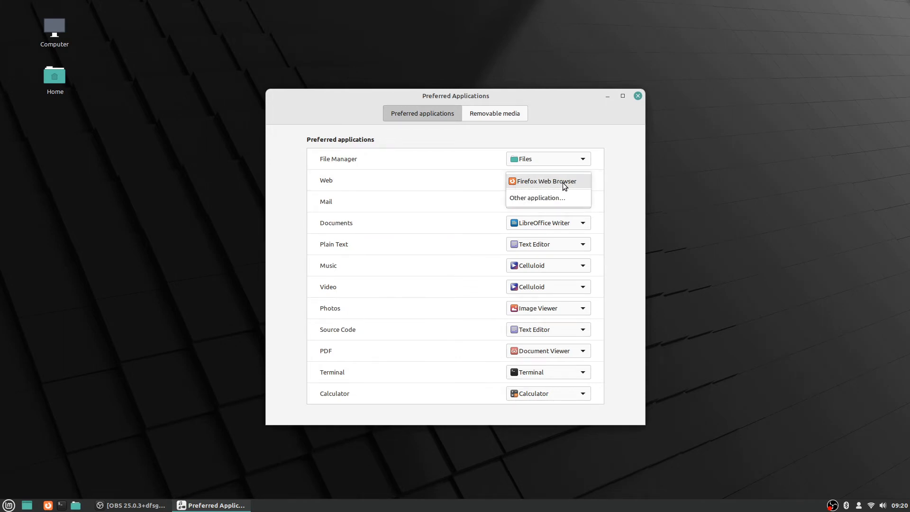
click(563, 183)
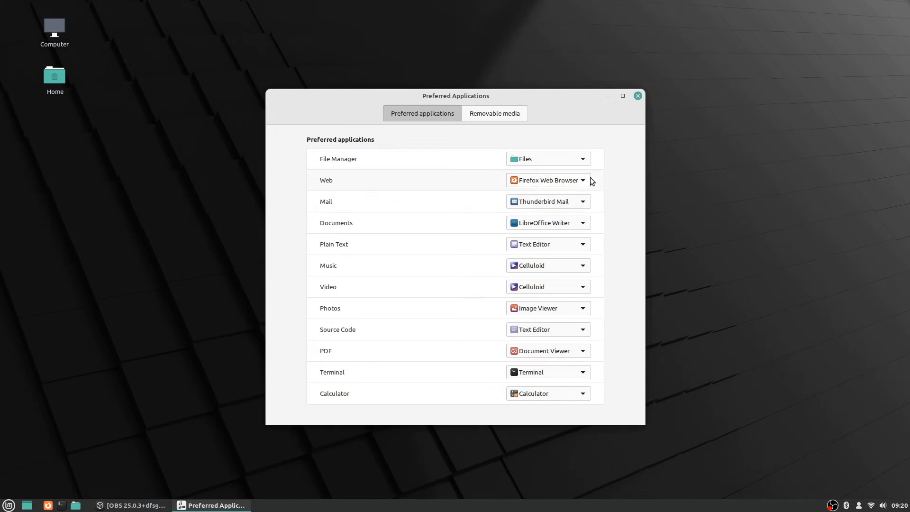
click(565, 181)
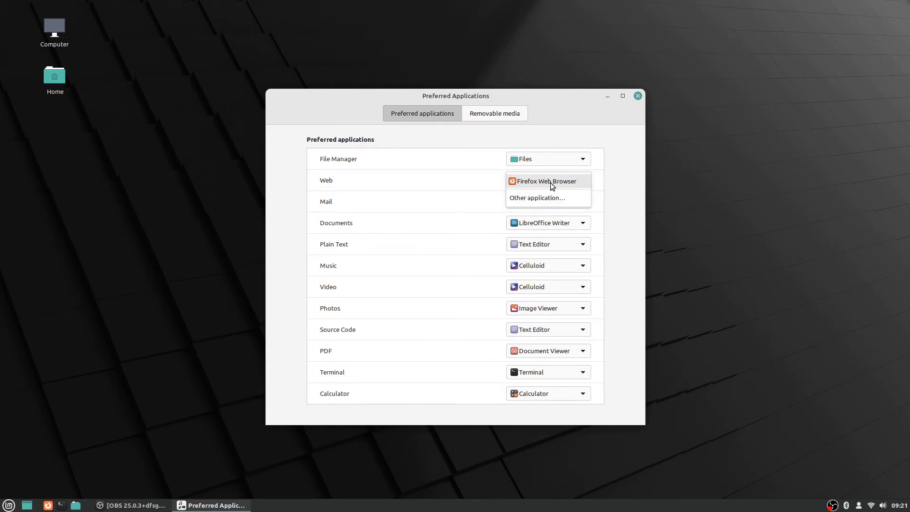
click(551, 183)
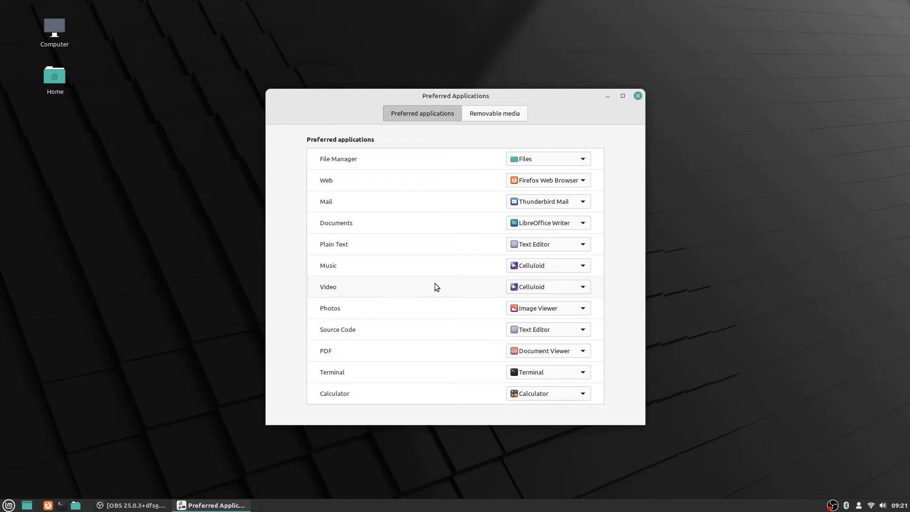
Step: Set VLC media player as the preferred application for both Video and Music
click(570, 287)
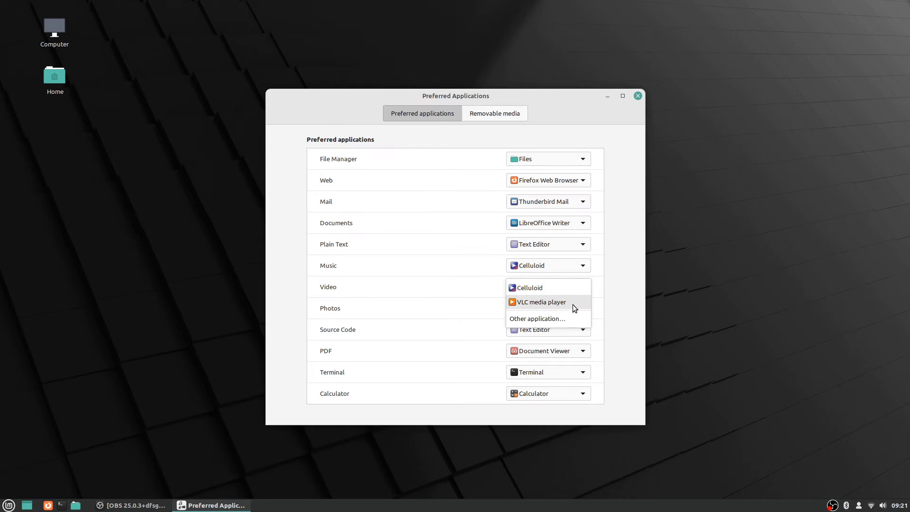
click(612, 294)
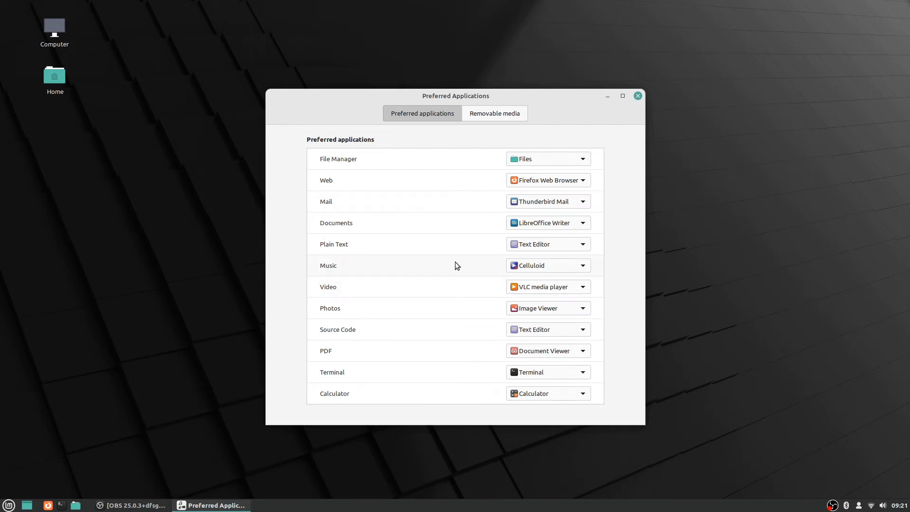
click(536, 269)
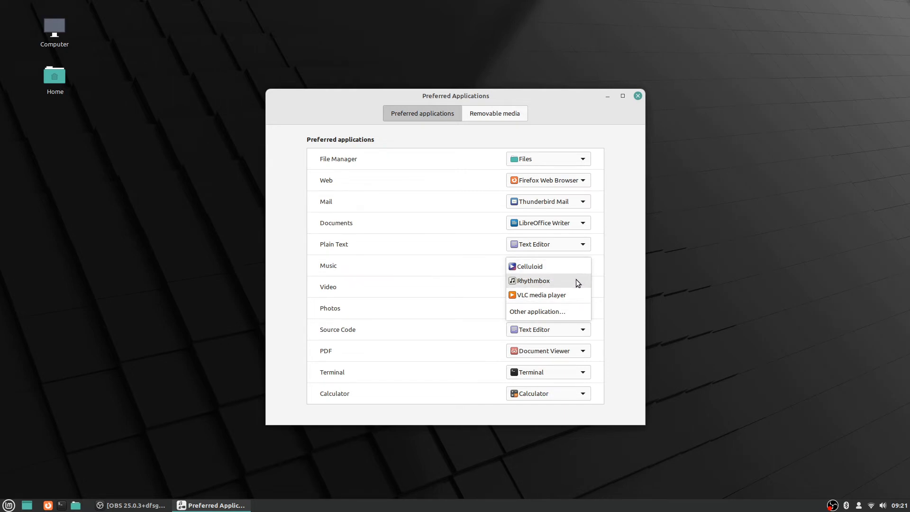
key(Escape)
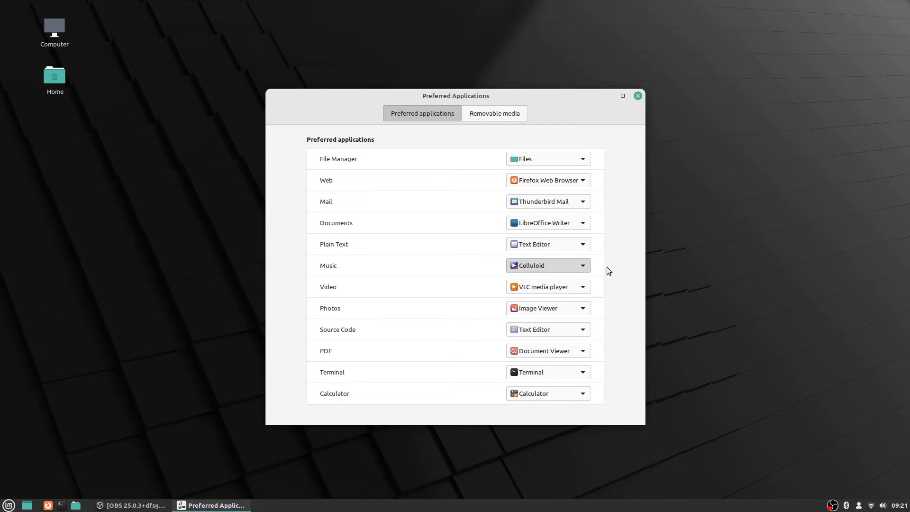
key(Down)
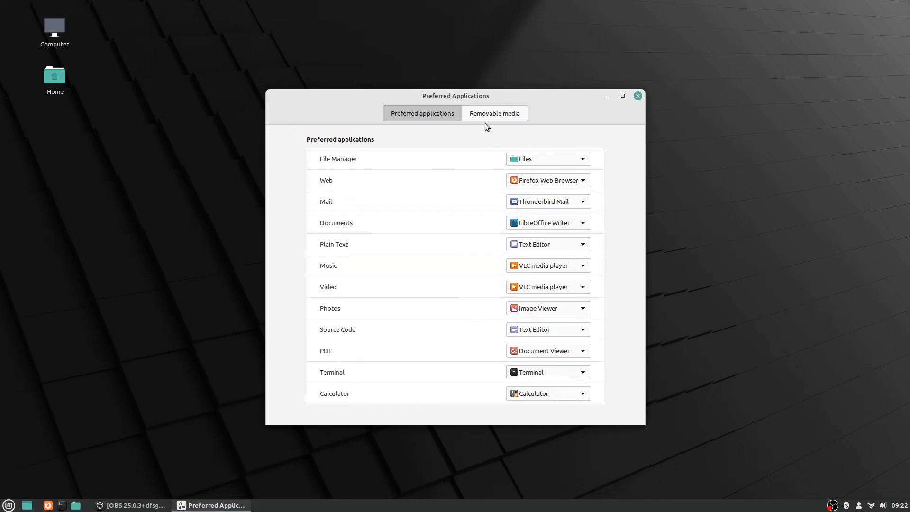
Step: Display the Removable media settings to examine which applications are assigned to inserted media
click(493, 115)
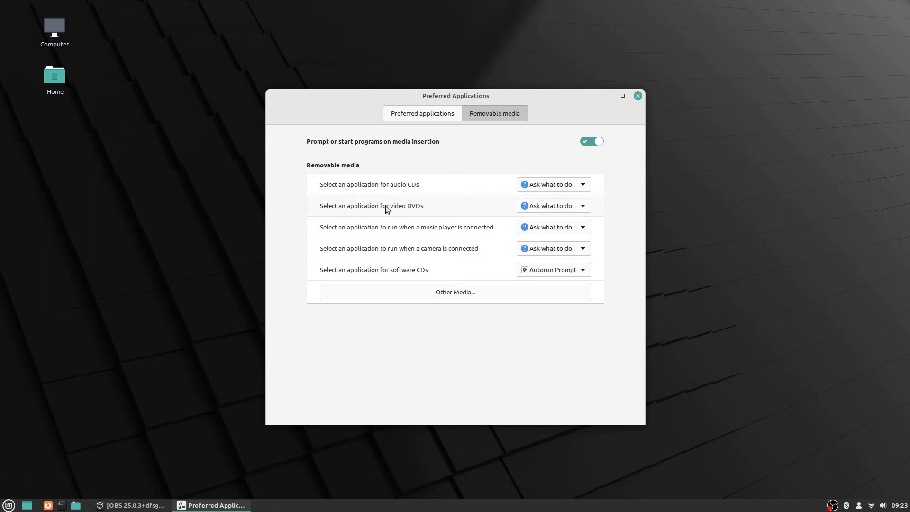
Step: Keep Ask what to do as the action for video DVDs, then return to the preferred applications list and close the settings window
click(572, 206)
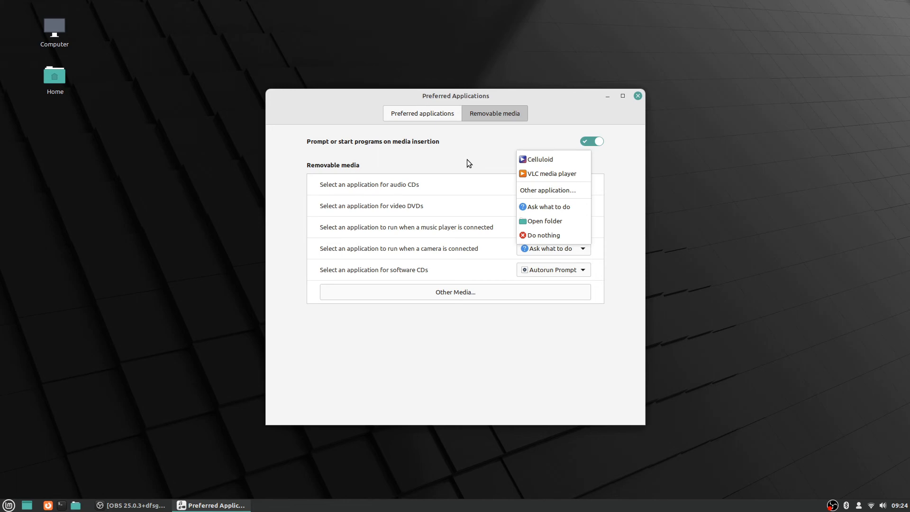
click(534, 207)
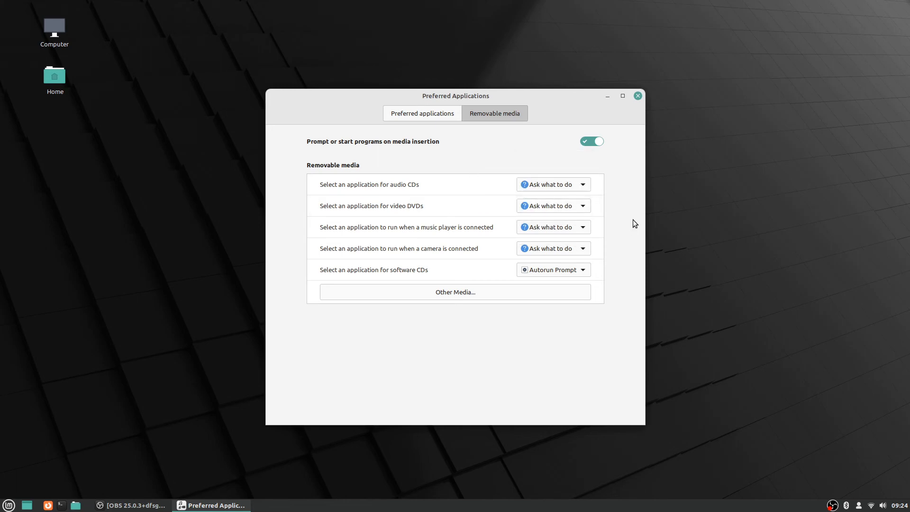
click(429, 113)
click(639, 96)
Step: Open the start menu and browse its categories, examining the entries under Places, Recent Files, Internet, Graphics, Office and Accessories
click(9, 505)
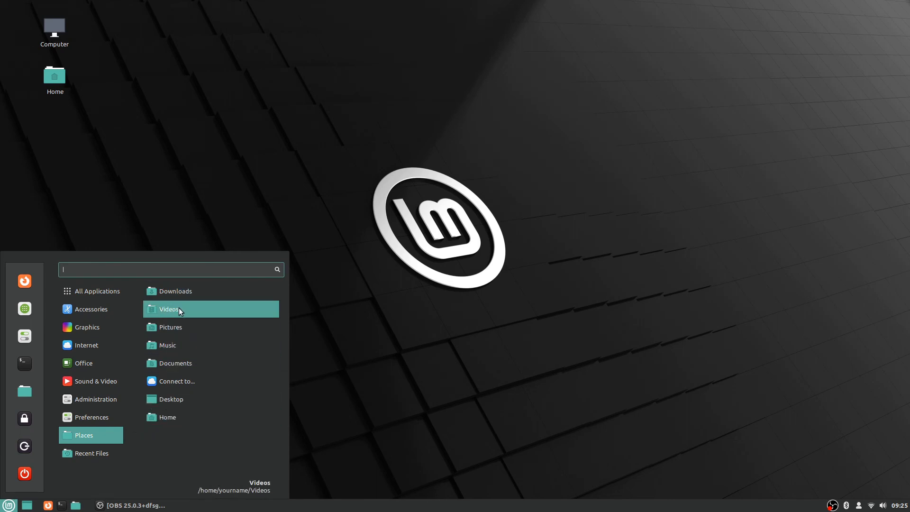
mouse_move(104, 419)
mouse_move(106, 454)
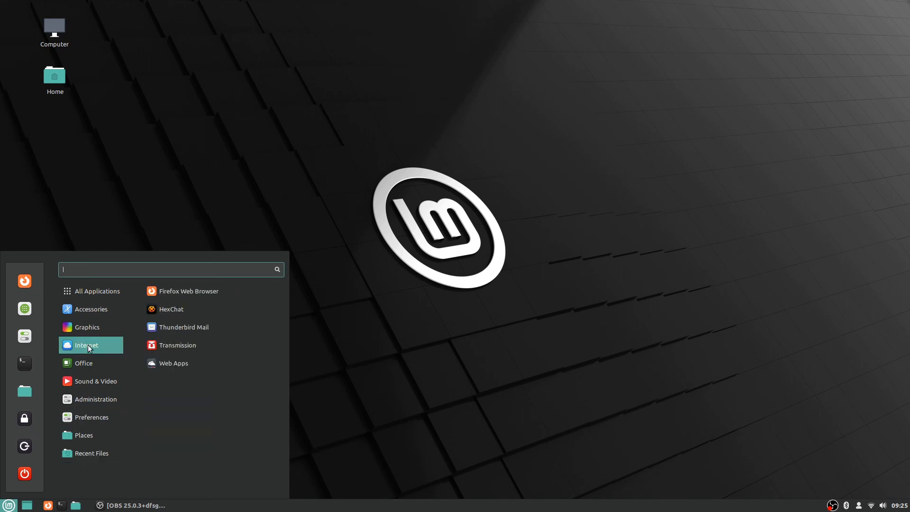
mouse_move(89, 287)
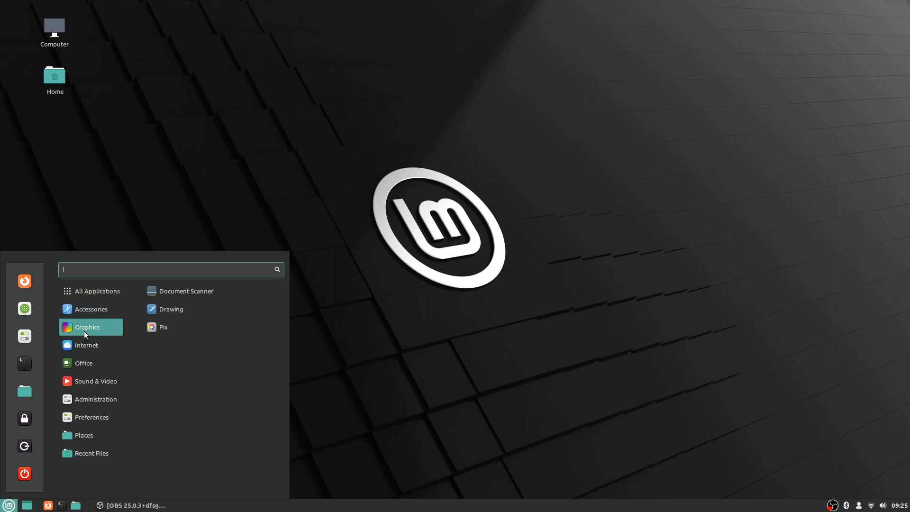
mouse_move(84, 342)
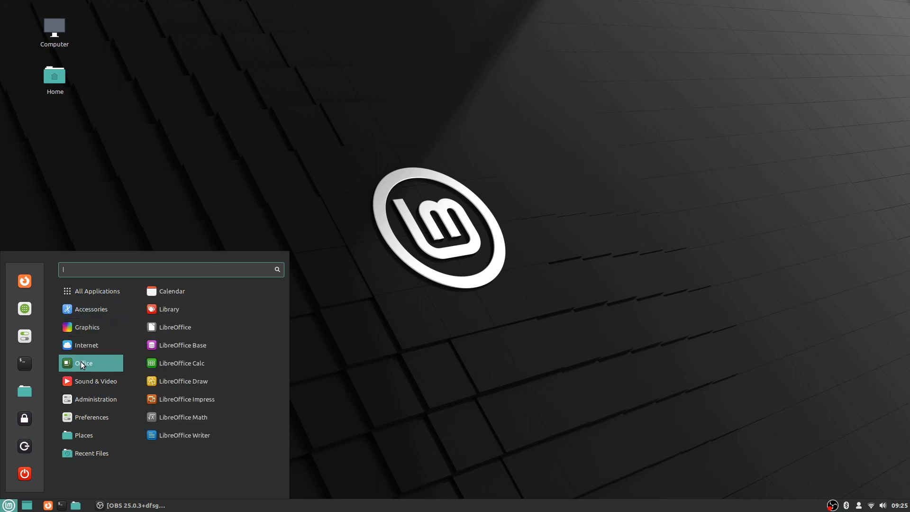
mouse_move(86, 322)
mouse_move(81, 377)
mouse_move(80, 399)
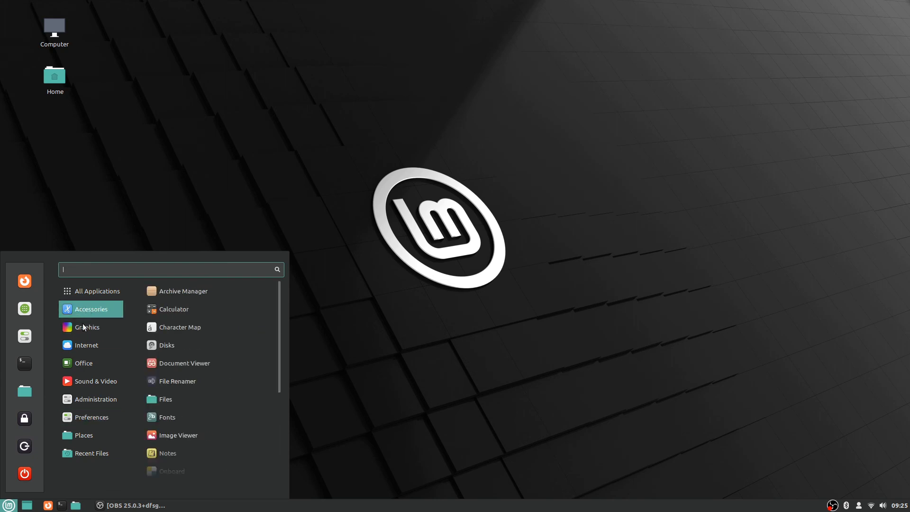
mouse_move(82, 437)
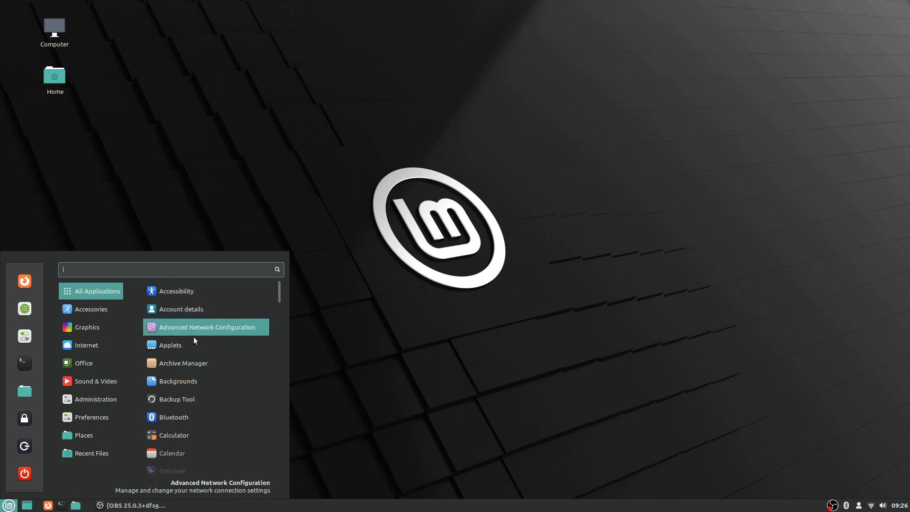
Step: Look through the complete alphabetical All Applications list down to Workspaces and return to its beginning
scroll(194, 346, down, 10)
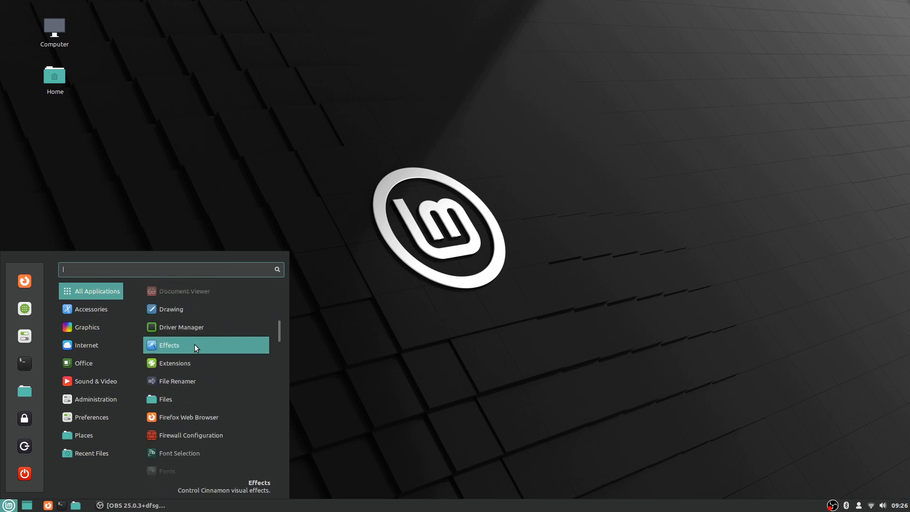
scroll(195, 344, down, 15)
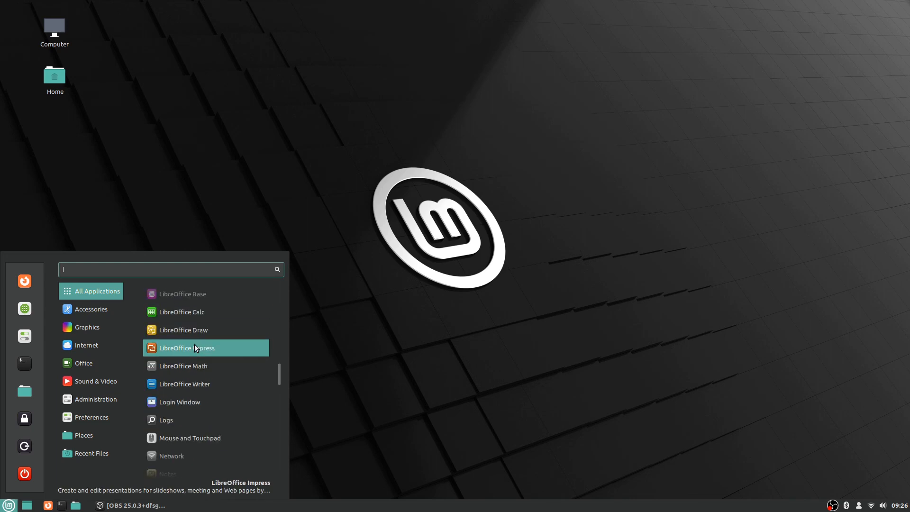
scroll(195, 344, down, 20)
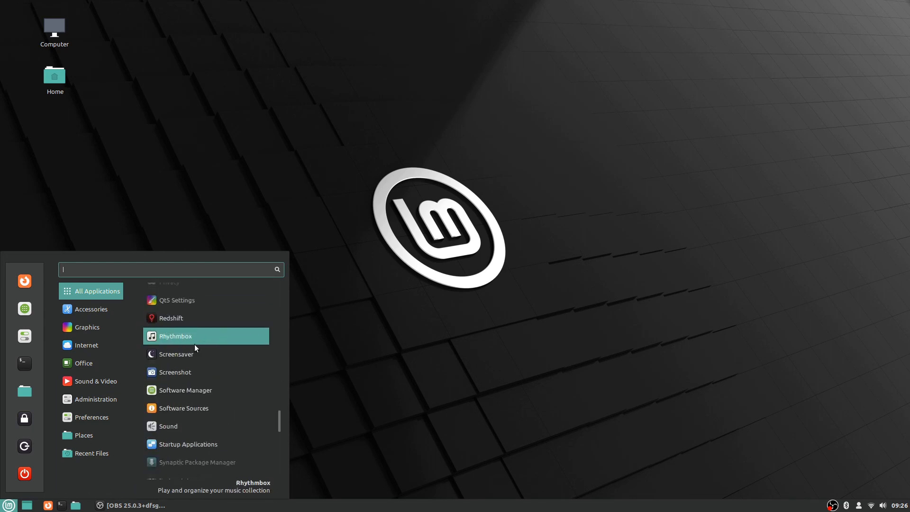
scroll(195, 344, down, 10)
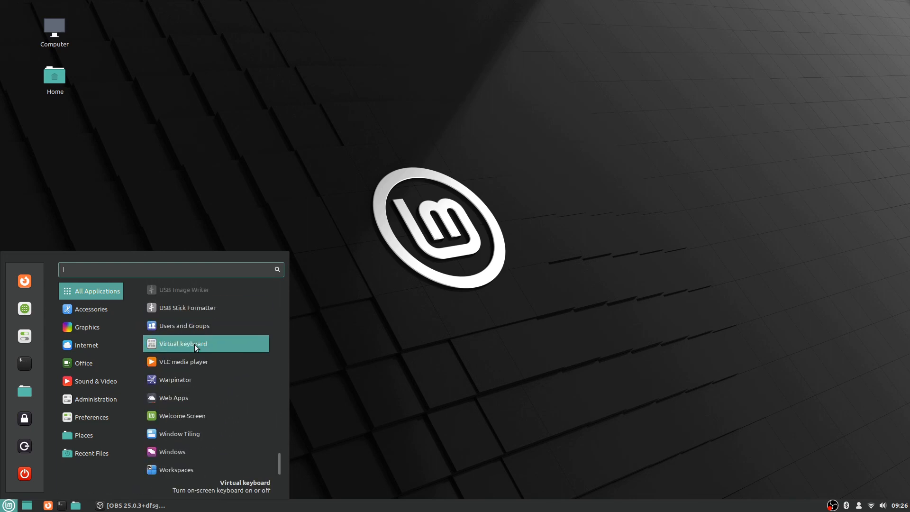
scroll(195, 344, up, 20)
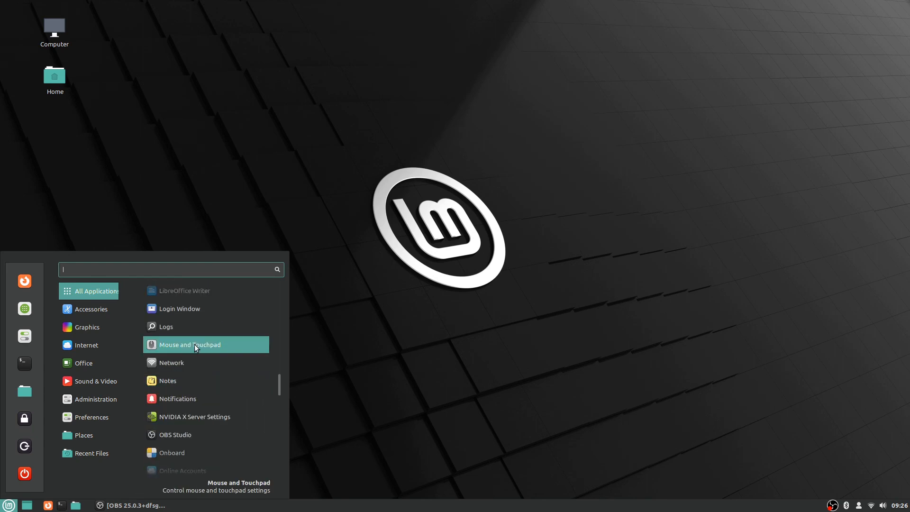
scroll(194, 345, up, 20)
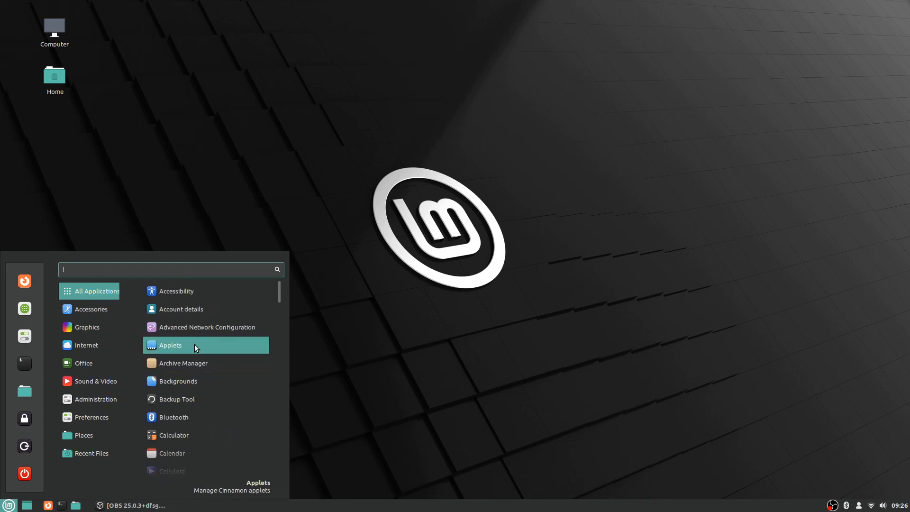